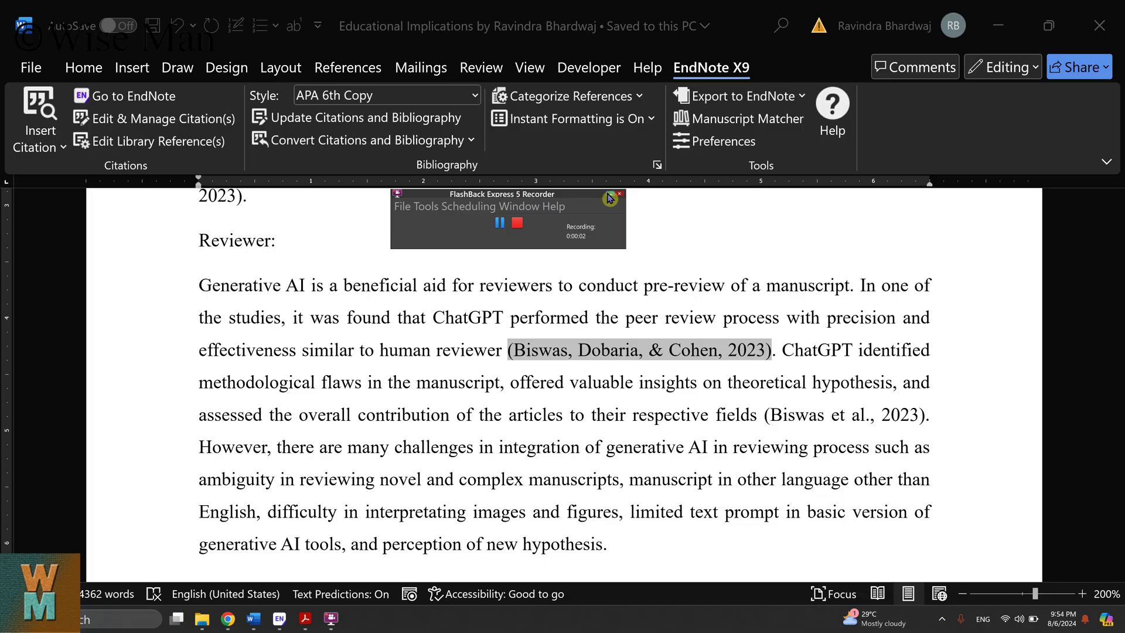
Inspect the three-author Biswas, Dobaria, & Cohen citation and the Biswas et al., 2023 citation in Word
{"action": "left_click", "coordinate": [609, 198]}
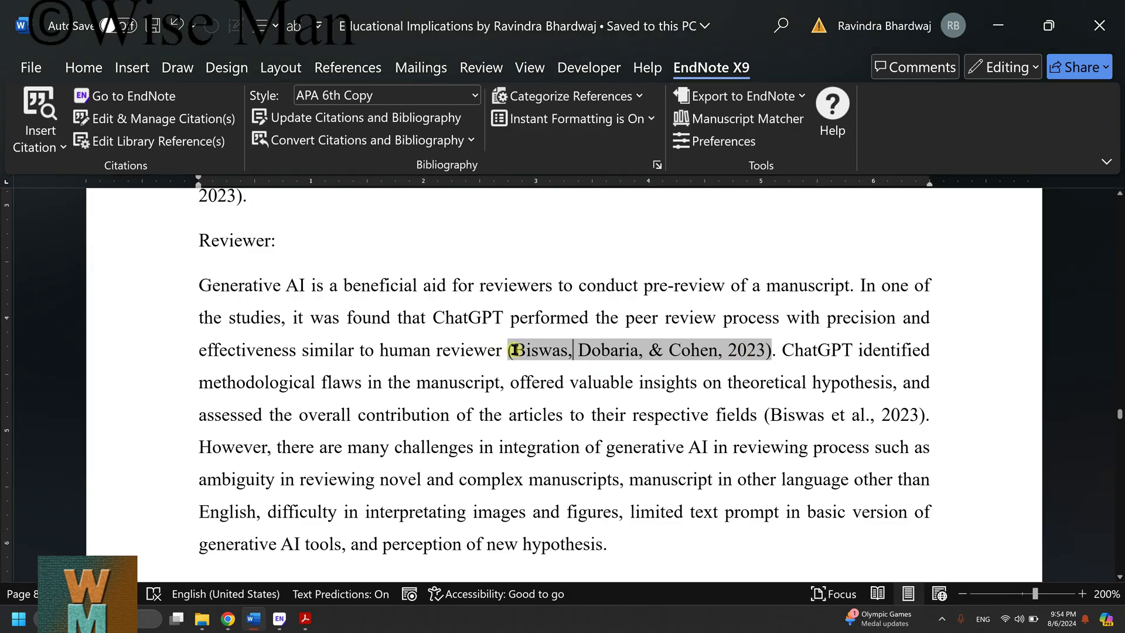
{"action": "left_click_drag", "start_coordinate": [513, 350], "coordinate": [716, 357]}
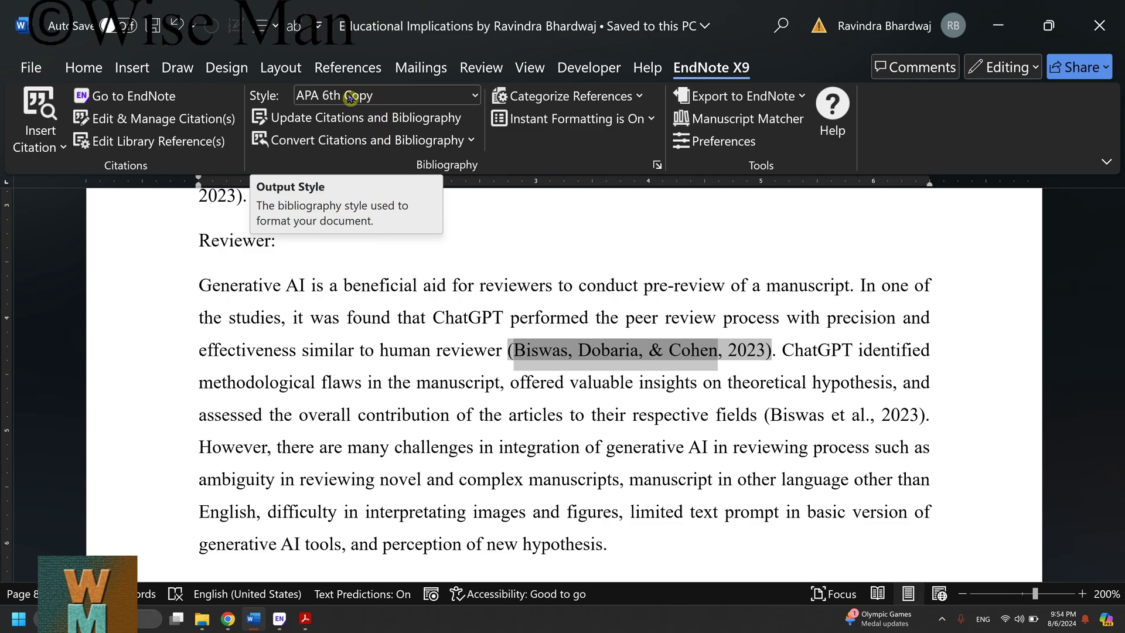
{"action": "left_click", "coordinate": [558, 350]}
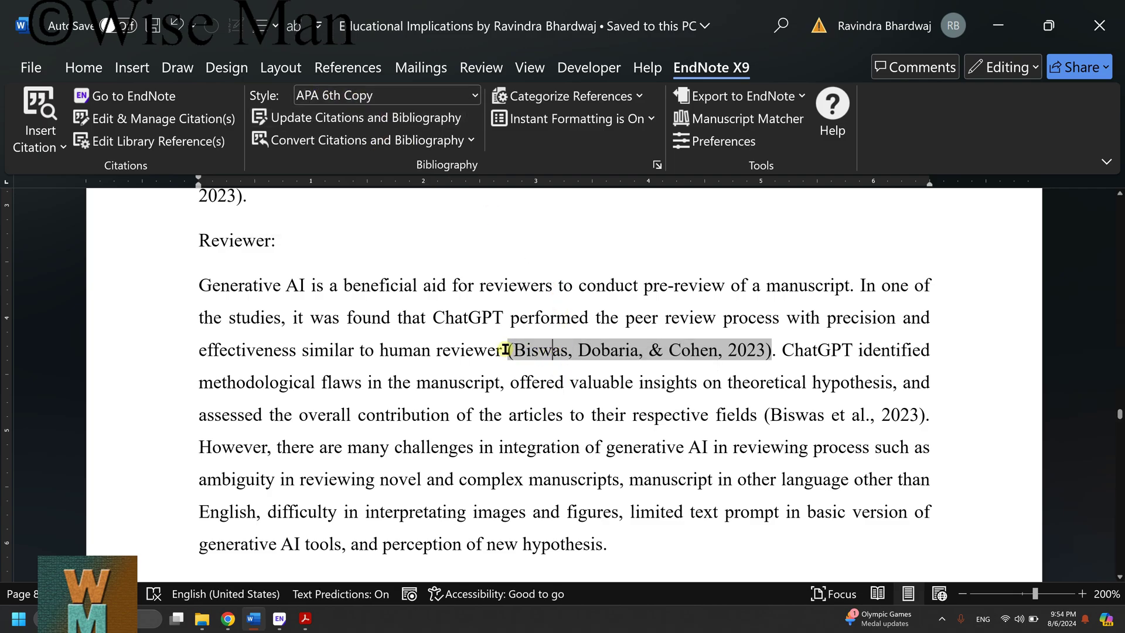
{"action": "left_click_drag", "start_coordinate": [512, 350], "coordinate": [764, 351]}
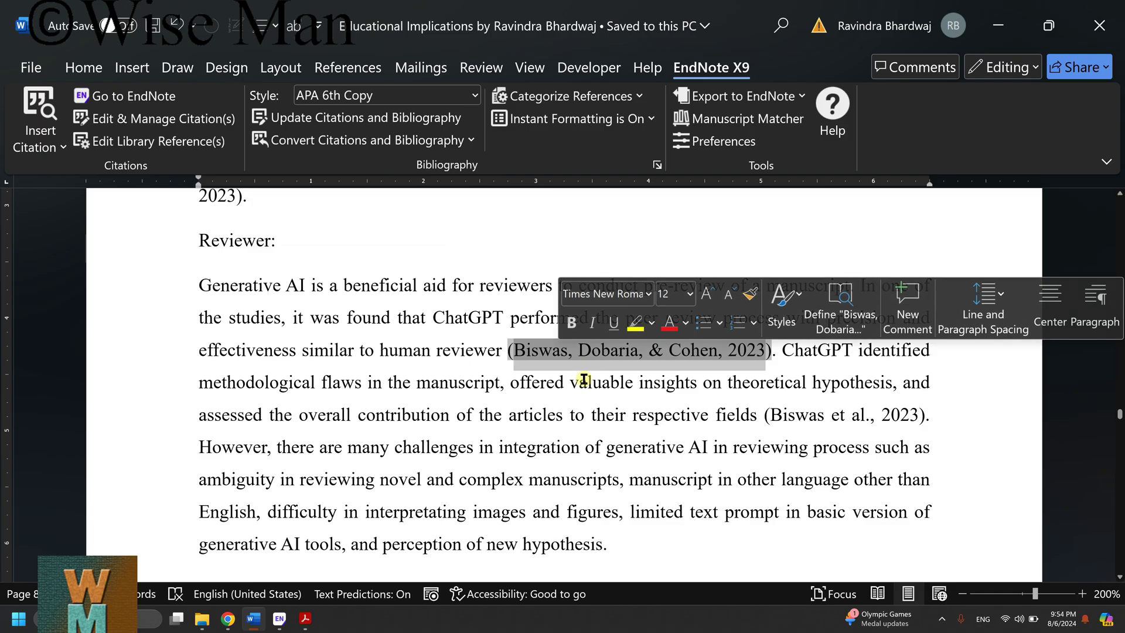
{"action": "left_click", "coordinate": [772, 414]}
{"action": "left_click_drag", "start_coordinate": [875, 415], "coordinate": [923, 417]}
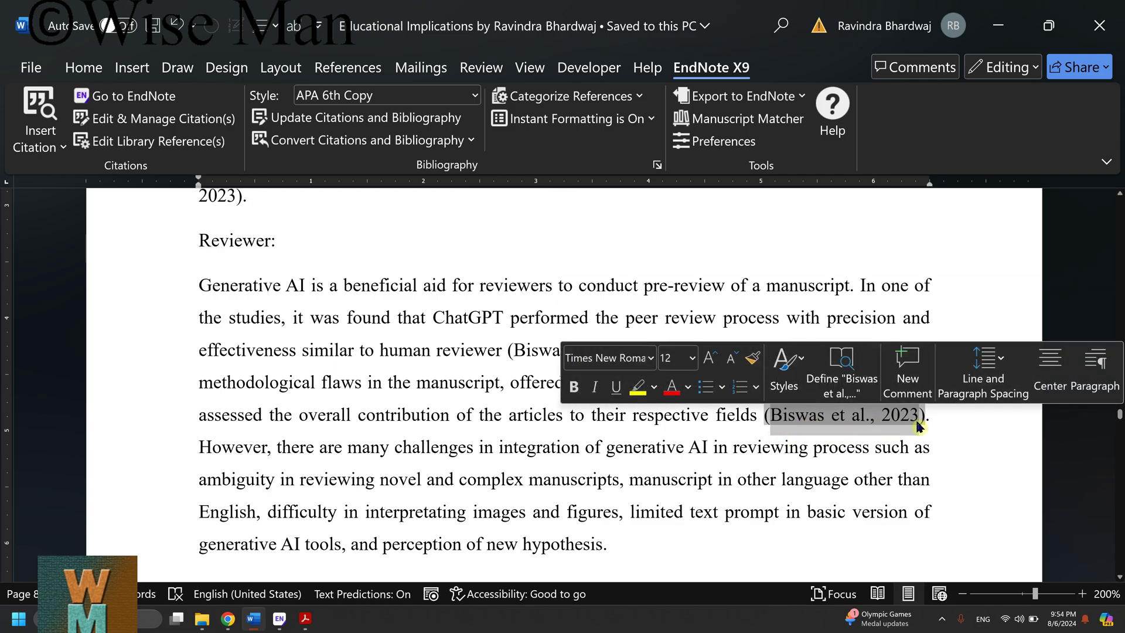
{"action": "left_click", "coordinate": [756, 350]}
{"action": "left_click_drag", "start_coordinate": [756, 318], "coordinate": [765, 350]}
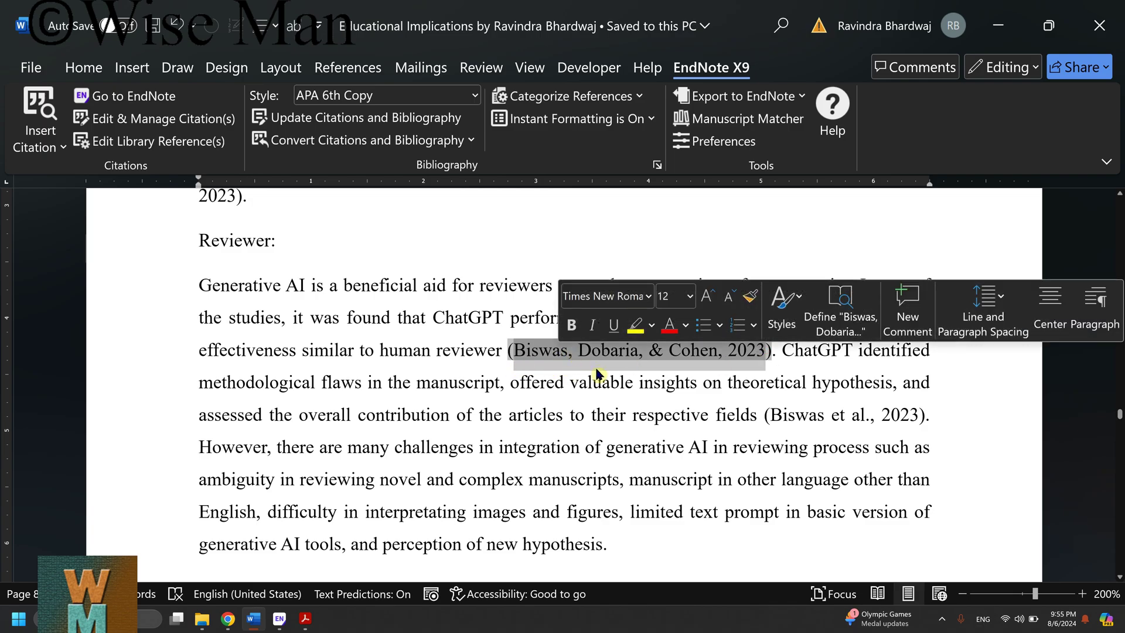
In the EndNote library, make APA 6th the active output style
{"action": "left_click", "coordinate": [280, 619]}
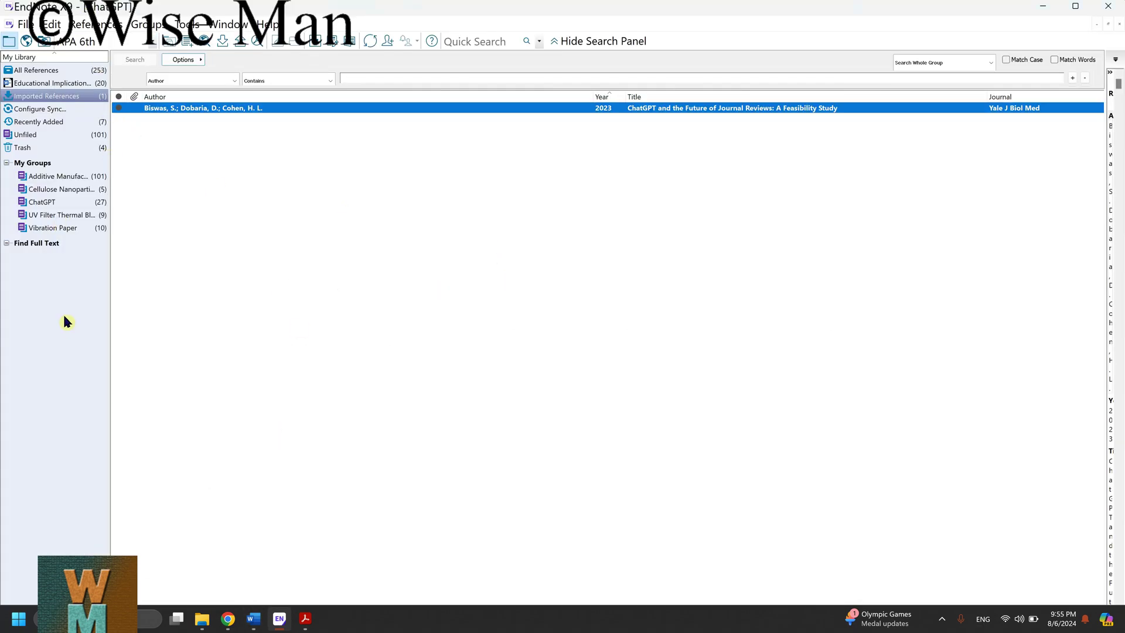
{"action": "left_click", "coordinate": [52, 24]}
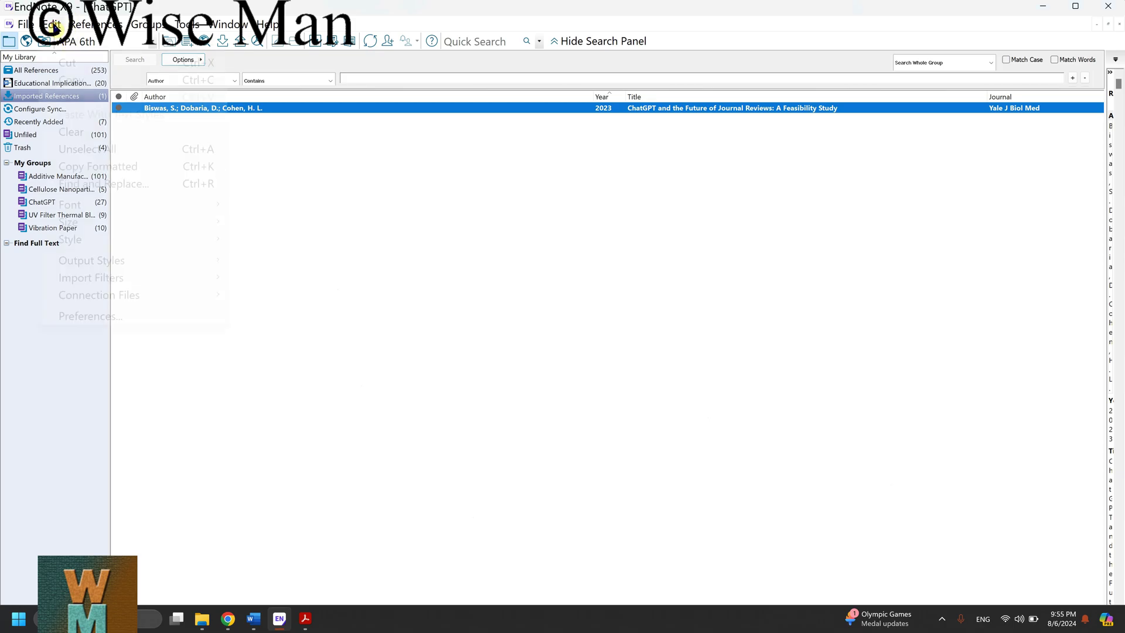
{"action": "left_click", "coordinate": [339, 271]}
{"action": "left_click", "coordinate": [115, 44]}
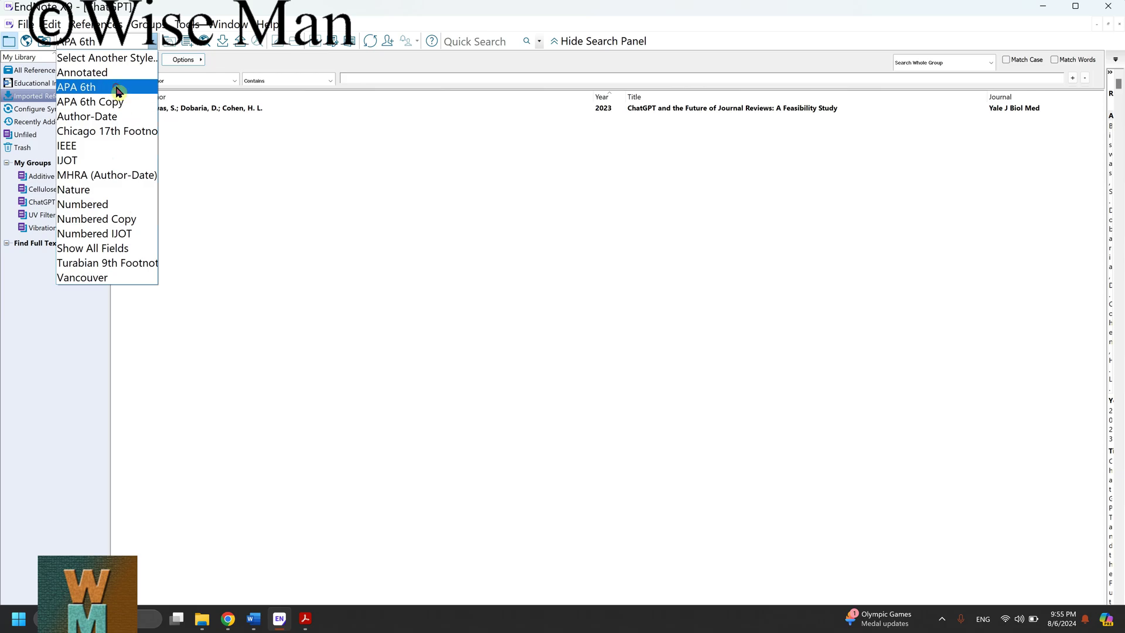
{"action": "left_click", "coordinate": [114, 87]}
Confirm Word still uses APA 6th Copy, then return to EndNote's Edit menu output styles
{"action": "left_click", "coordinate": [254, 619]}
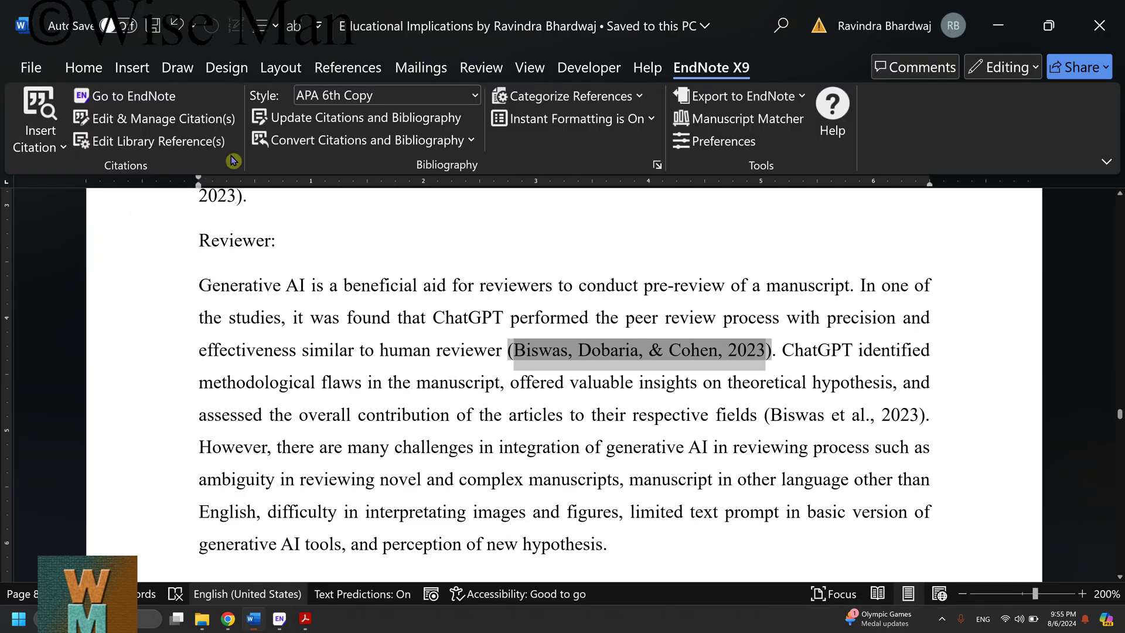
{"action": "left_click", "coordinate": [390, 101]}
{"action": "left_click", "coordinate": [393, 177]}
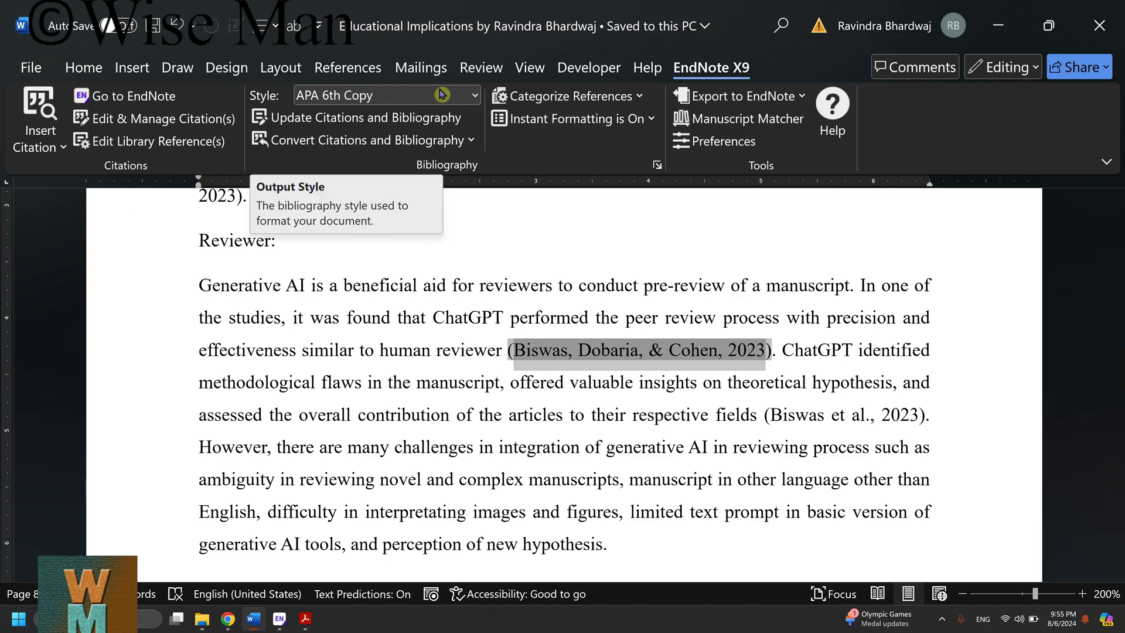
{"action": "left_click", "coordinate": [279, 618]}
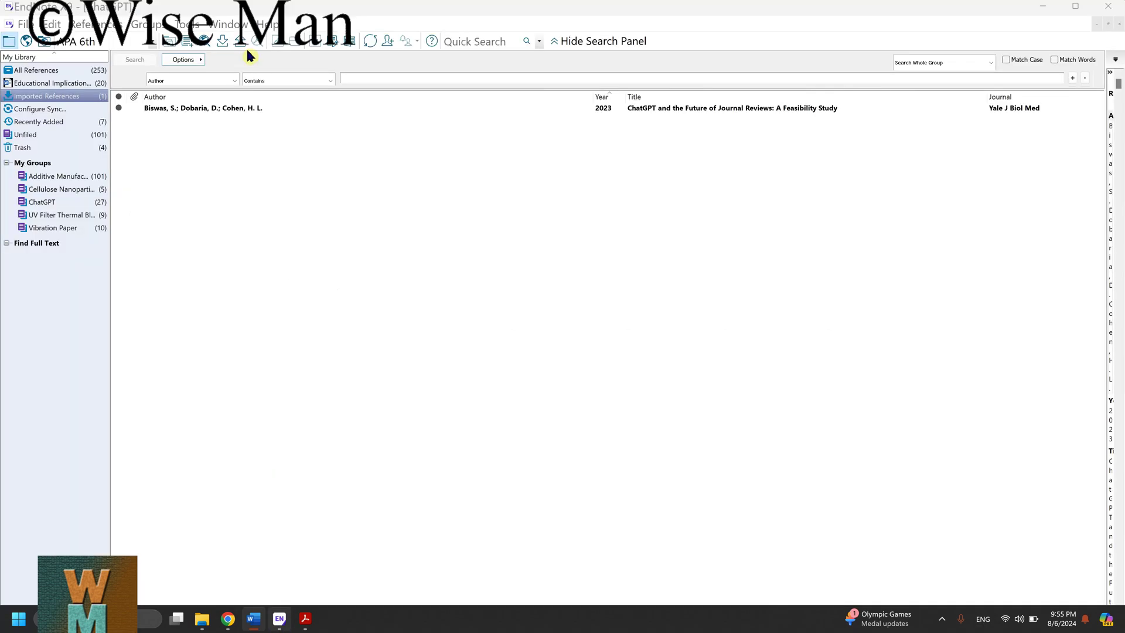
{"action": "left_click", "coordinate": [59, 27]}
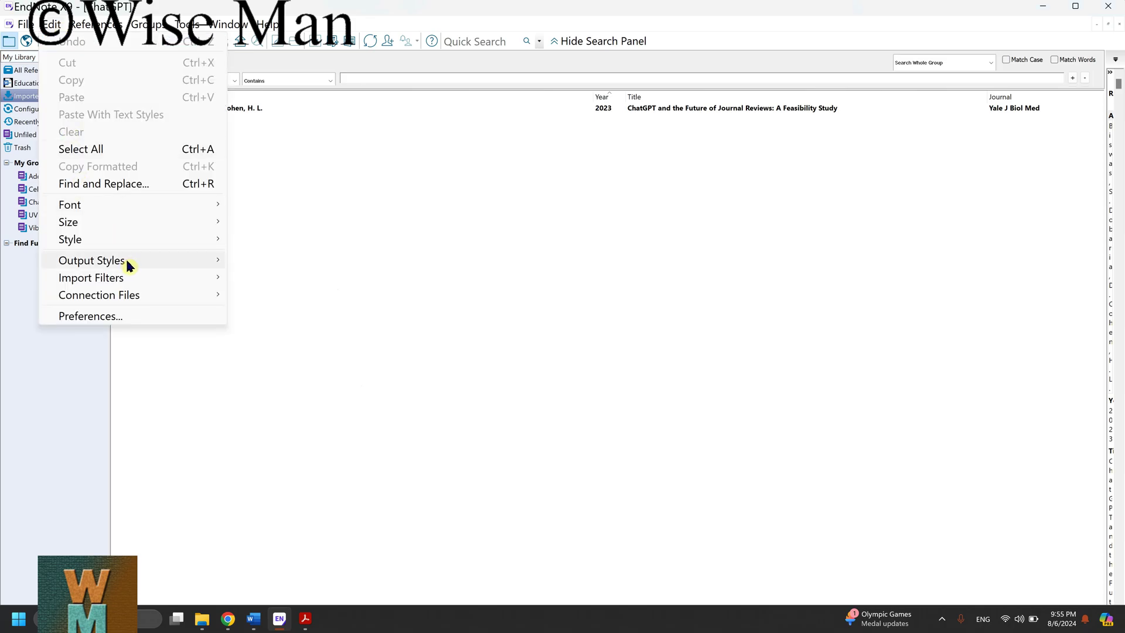
{"action": "mouse_move", "coordinate": [126, 259]}
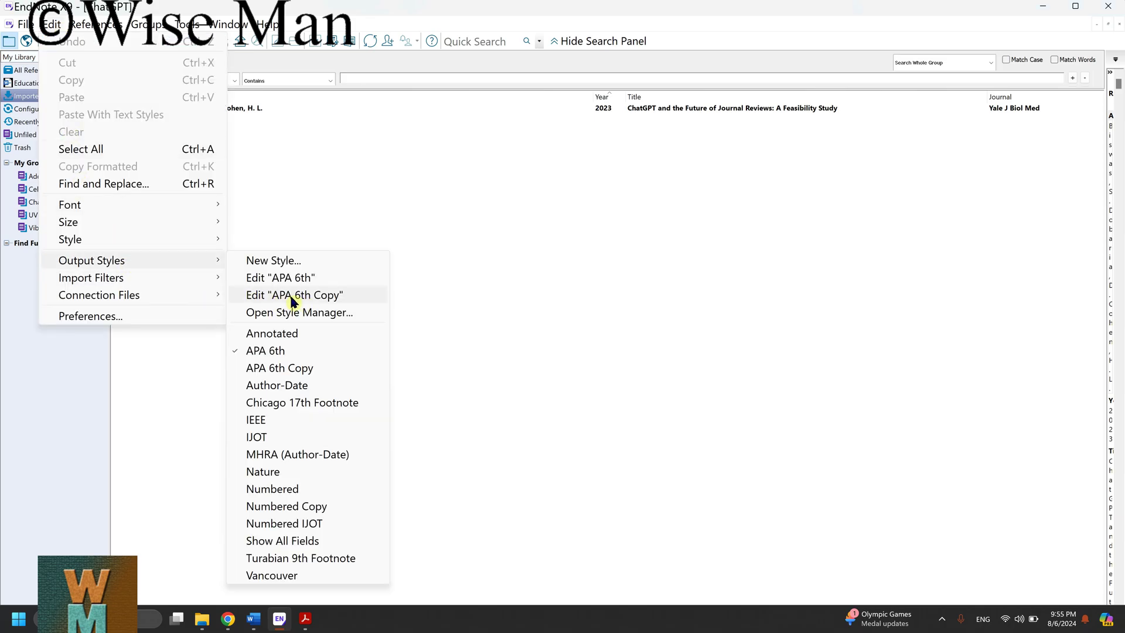
In APA 6th Copy's Citations > Author Lists, change the 'If' author thresholds from 6 and 3 to 1
{"action": "left_click", "coordinate": [327, 296]}
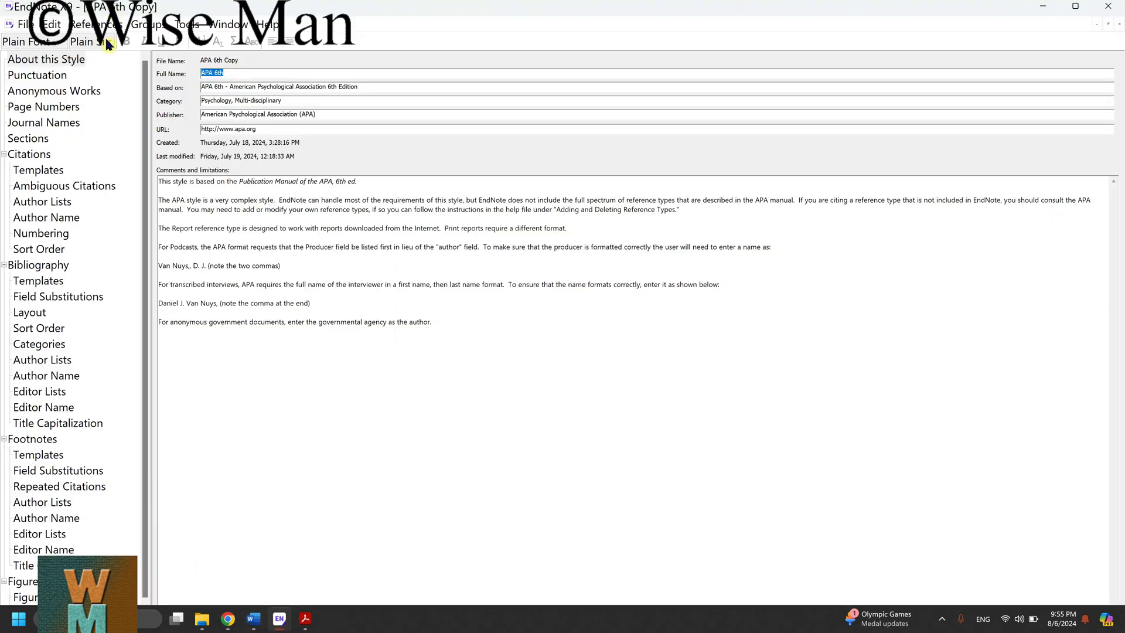
{"action": "left_click", "coordinate": [51, 206]}
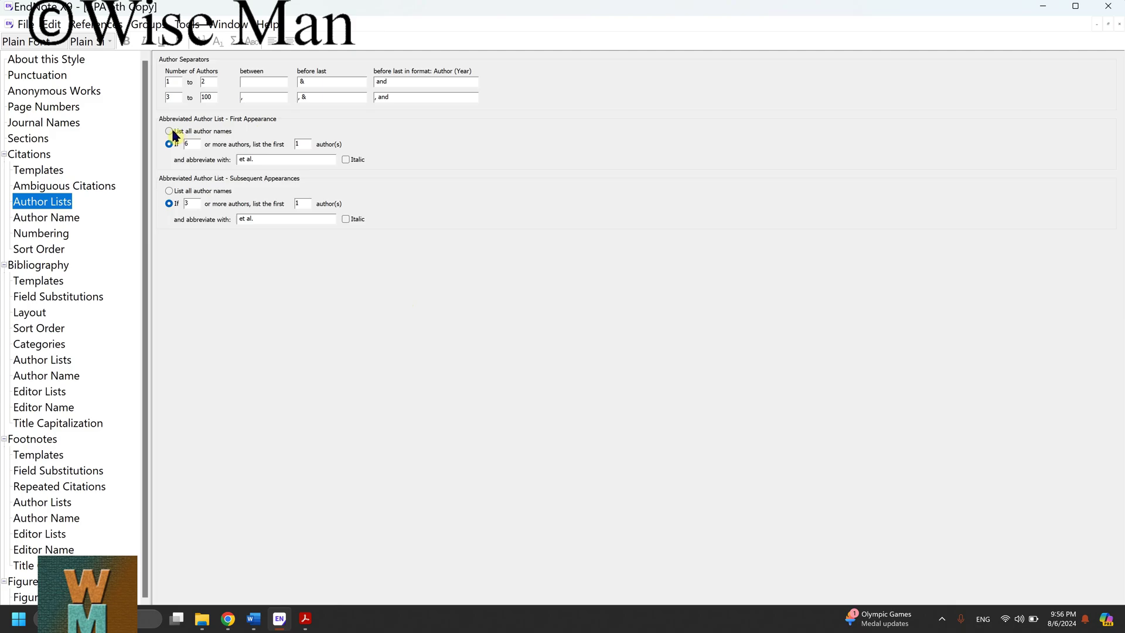
{"action": "double_click", "coordinate": [187, 143]}
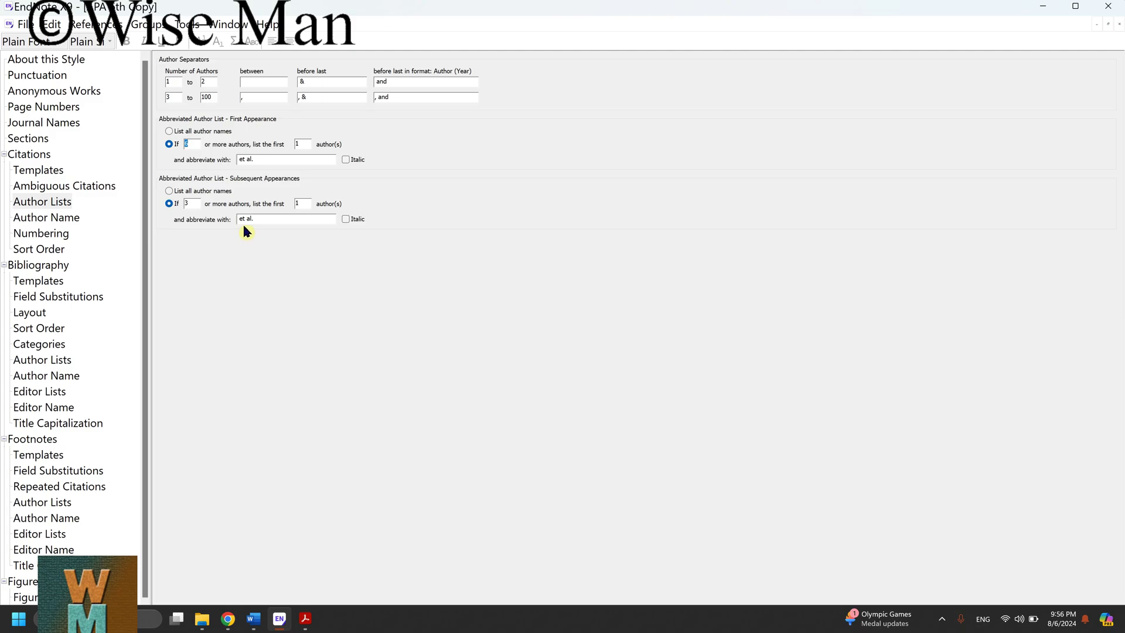
{"action": "type", "text": "1"}
{"action": "left_click", "coordinate": [346, 159]}
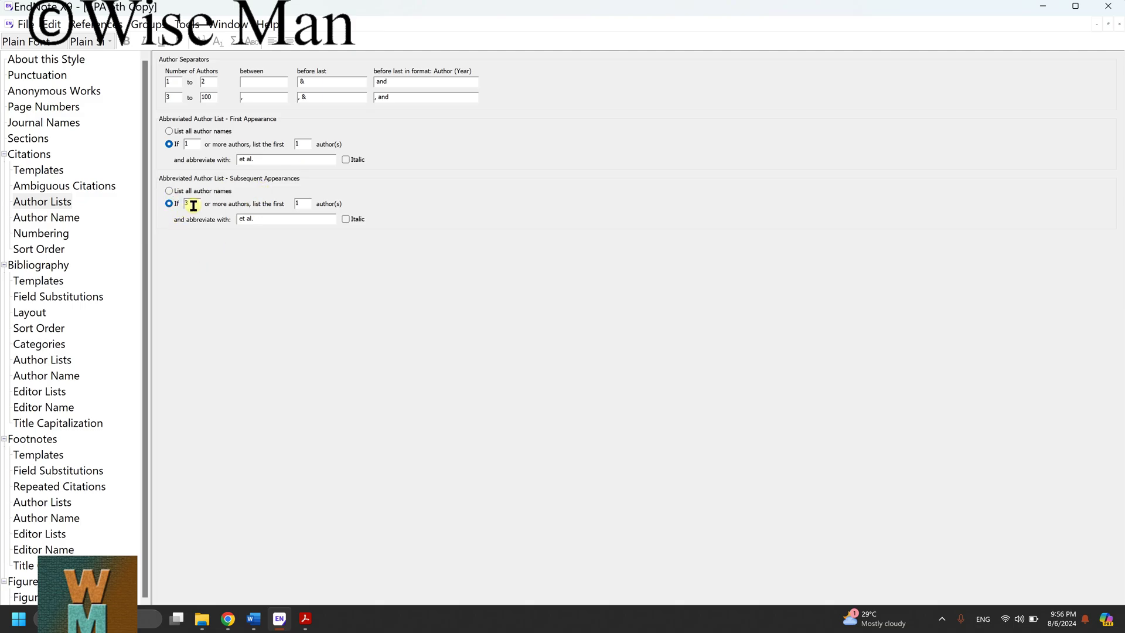
{"action": "left_click_drag", "start_coordinate": [194, 205], "coordinate": [180, 210]}
Save the APA 6th Copy changes and update the Biswas citation field in Word
{"action": "left_click", "coordinate": [1119, 25]}
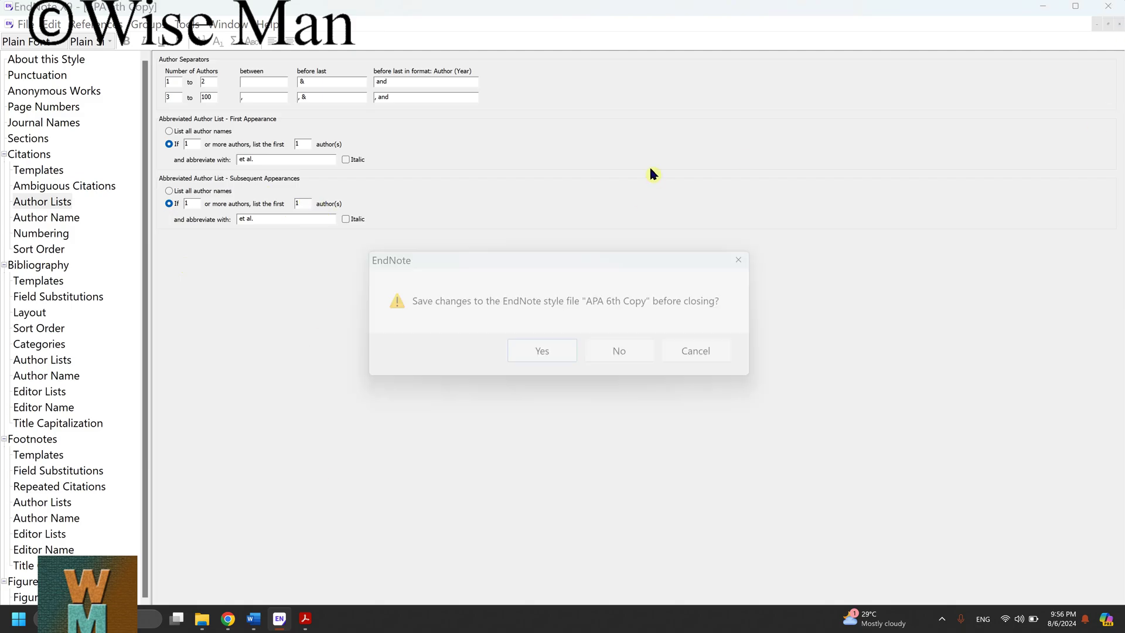
{"action": "left_click", "coordinate": [544, 355]}
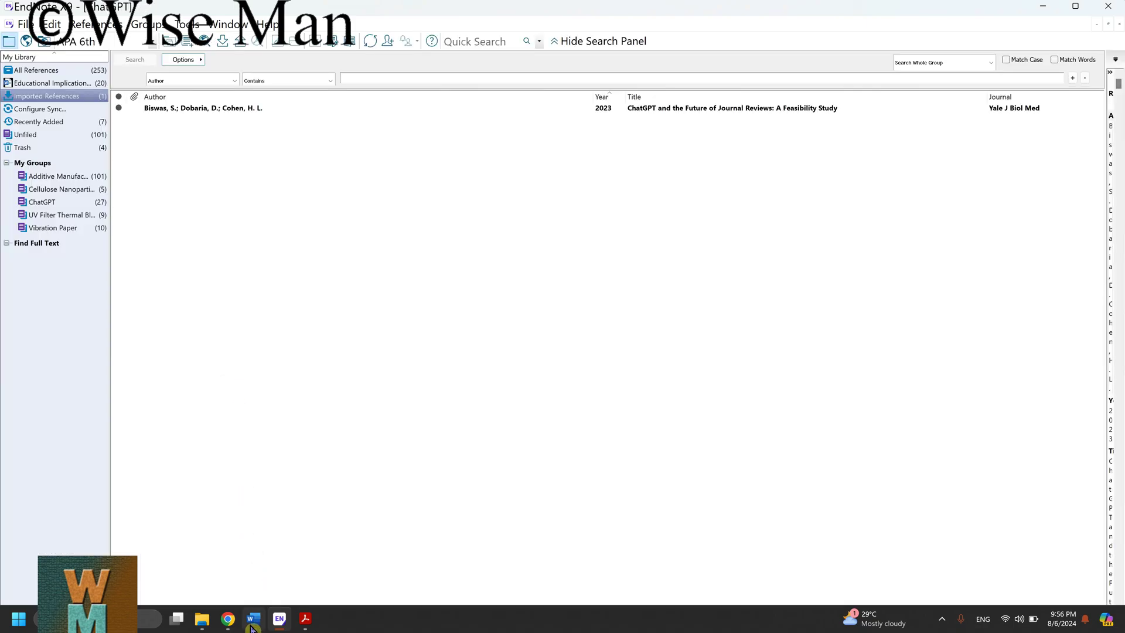
{"action": "left_click", "coordinate": [253, 618]}
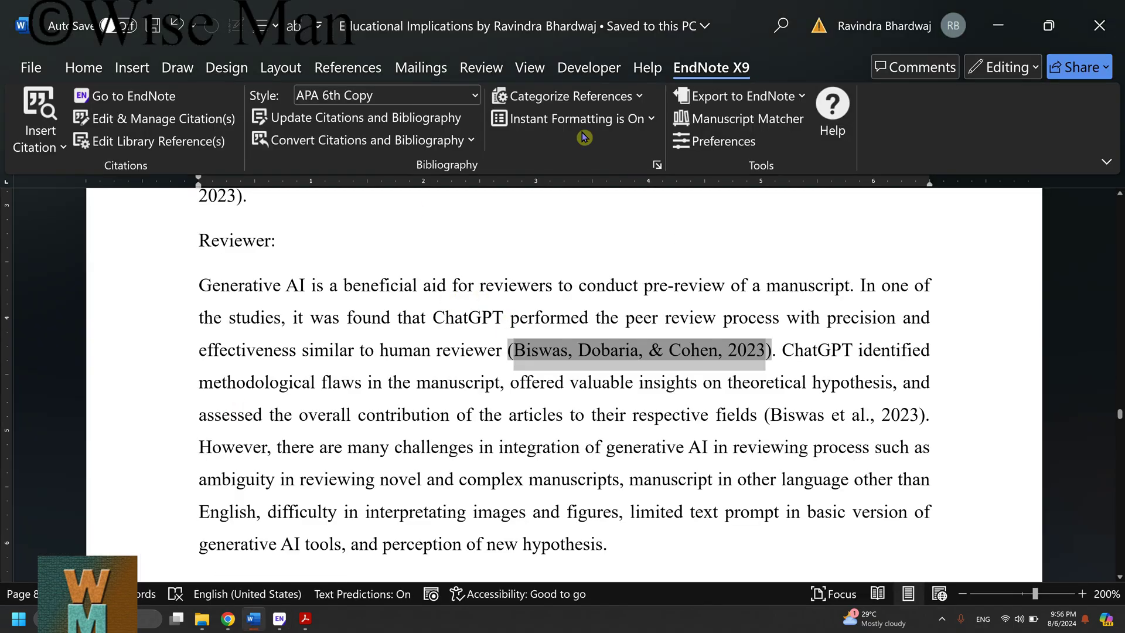
{"action": "right_click", "coordinate": [551, 350]}
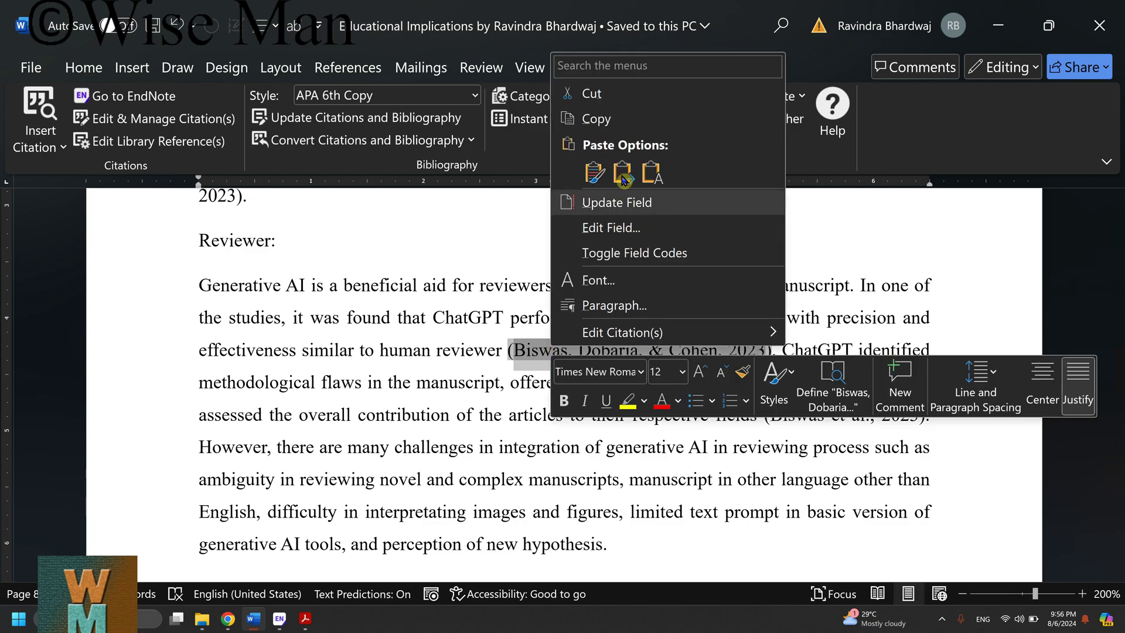
{"action": "left_click", "coordinate": [621, 205]}
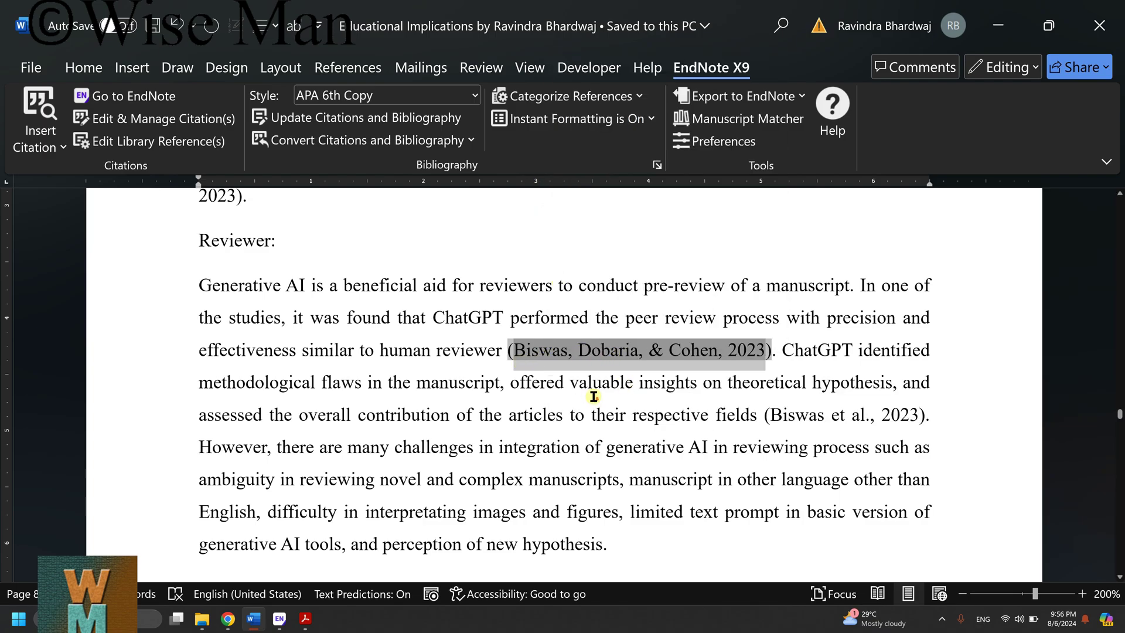
Reformat the citations by switching the EndNote style to APA 6th and back to APA 6th Copy
{"action": "scroll", "coordinate": [592, 404], "scroll_direction": "up", "scroll_amount": 1}
{"action": "left_click", "coordinate": [564, 409]}
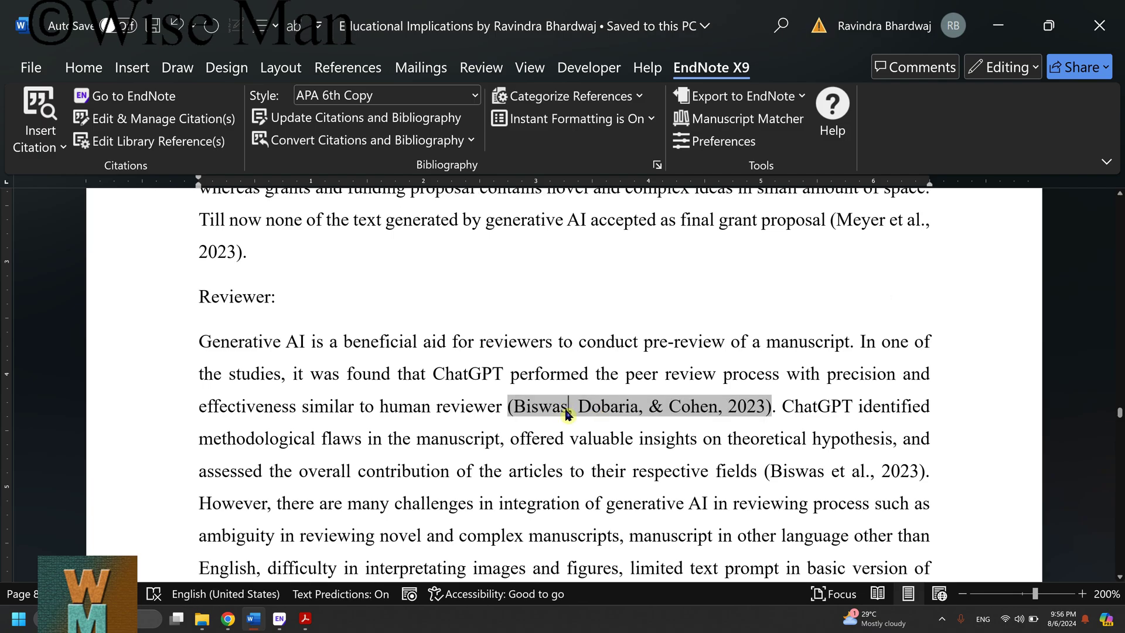
{"action": "right_click", "coordinate": [565, 406]}
{"action": "left_click", "coordinate": [616, 262]}
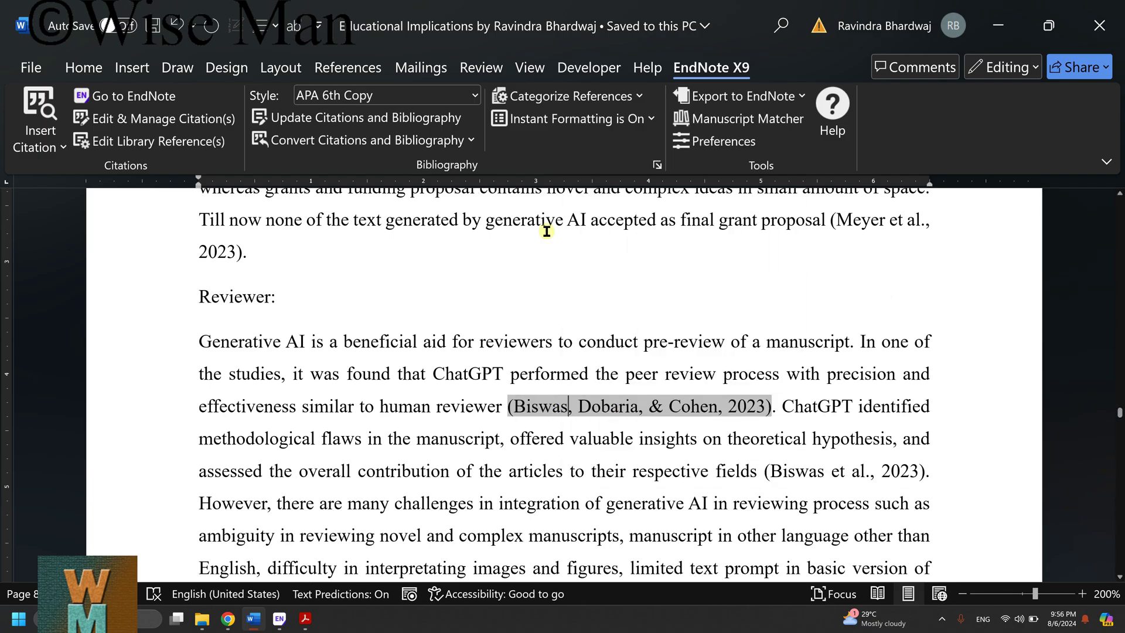
{"action": "left_click", "coordinate": [475, 95]}
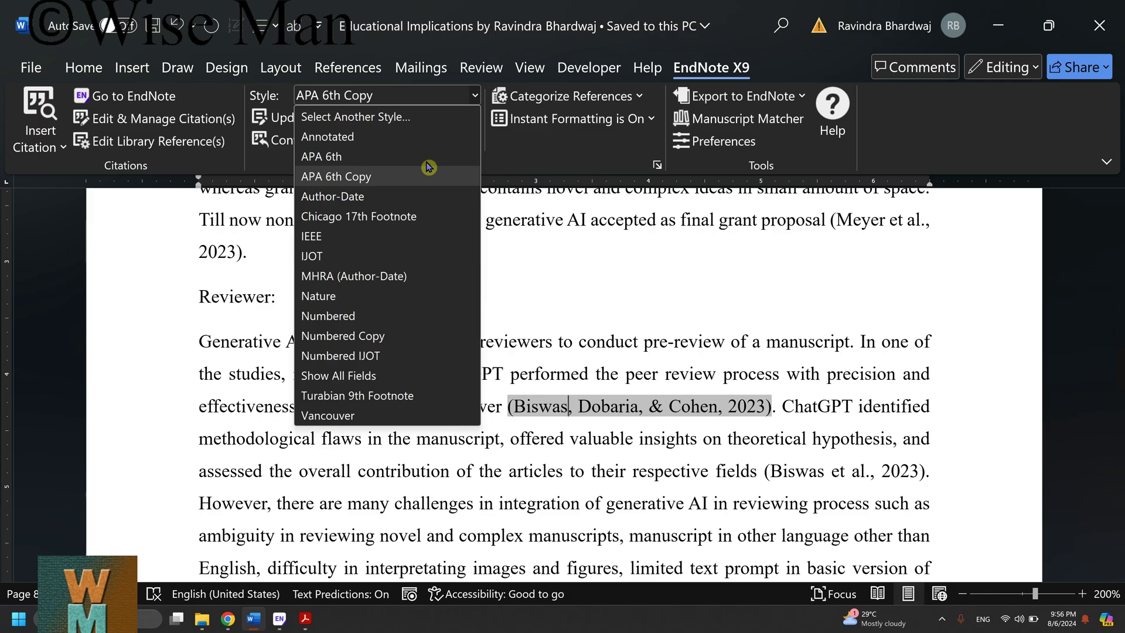
{"action": "left_click", "coordinate": [427, 156]}
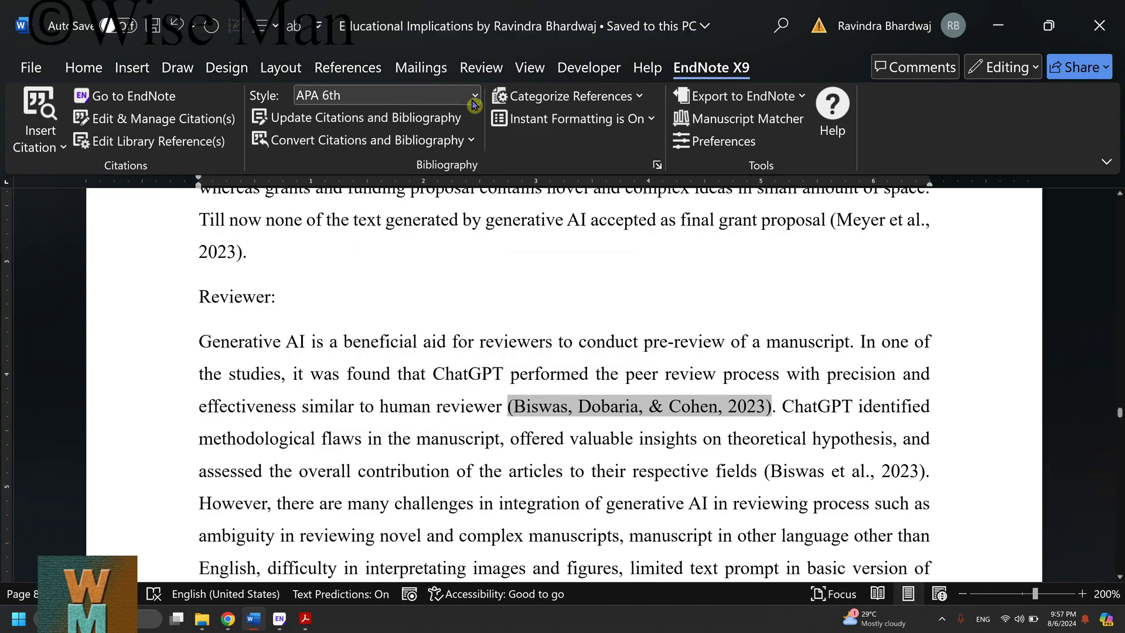
{"action": "left_click", "coordinate": [474, 99]}
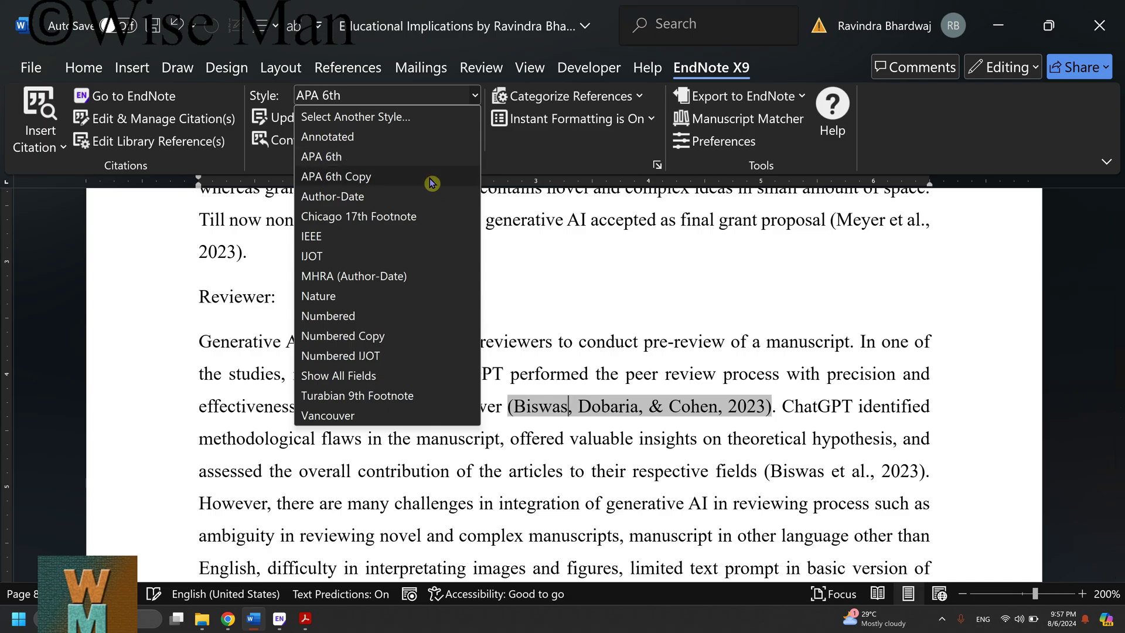
{"action": "left_click", "coordinate": [429, 176]}
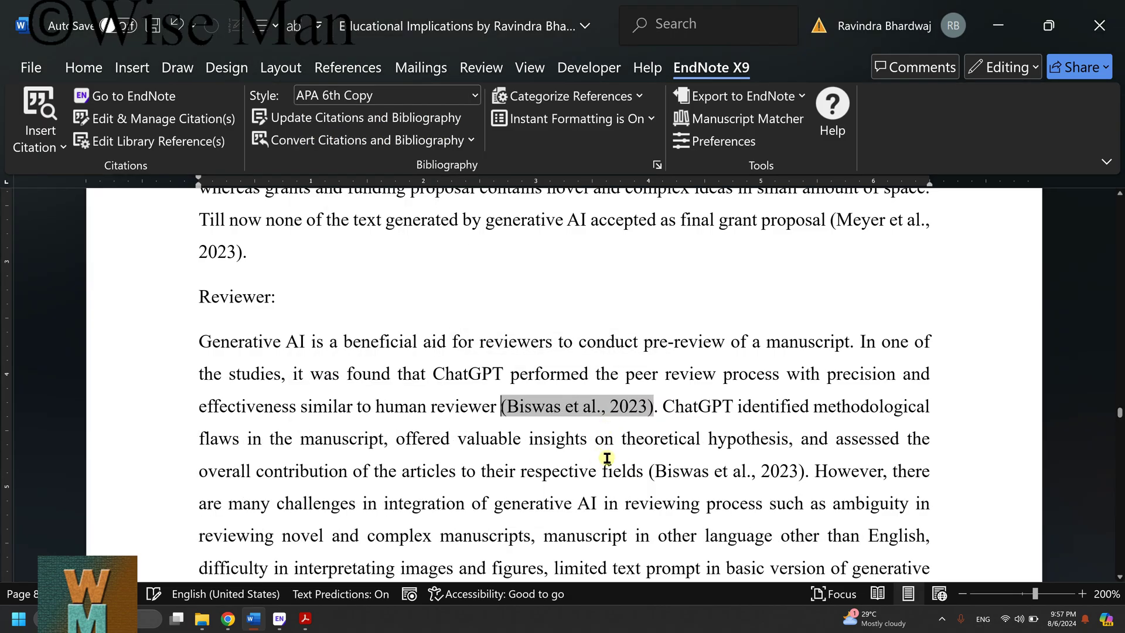
{"action": "left_click", "coordinate": [546, 408]}
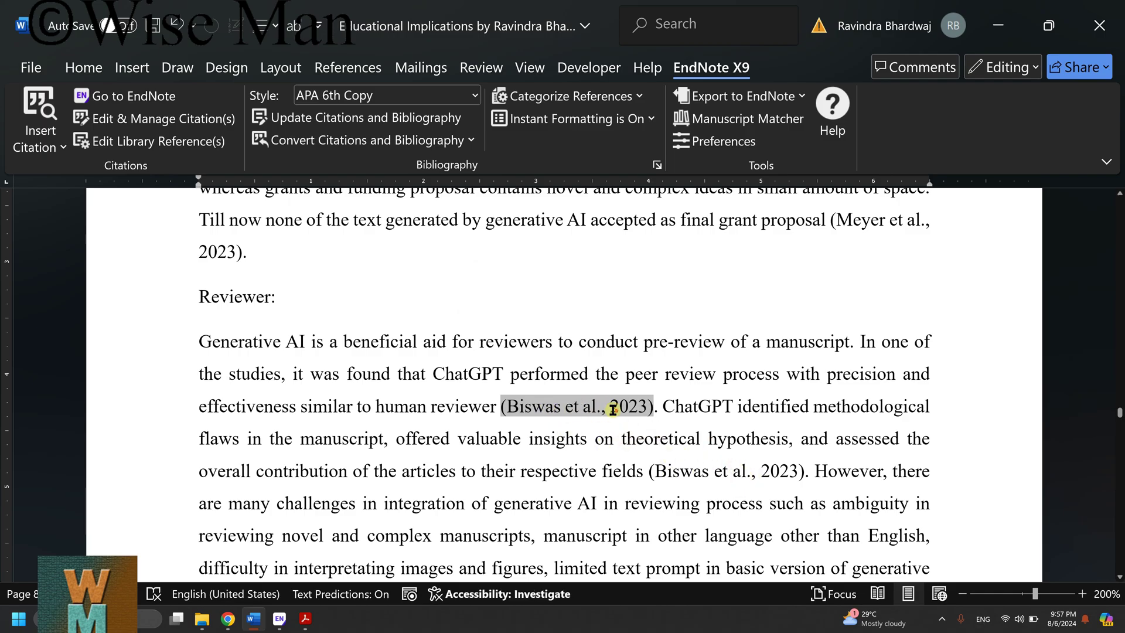
{"action": "scroll", "coordinate": [624, 426], "scroll_direction": "down", "scroll_amount": 3}
{"action": "scroll", "coordinate": [621, 436], "scroll_direction": "down", "scroll_amount": 10}
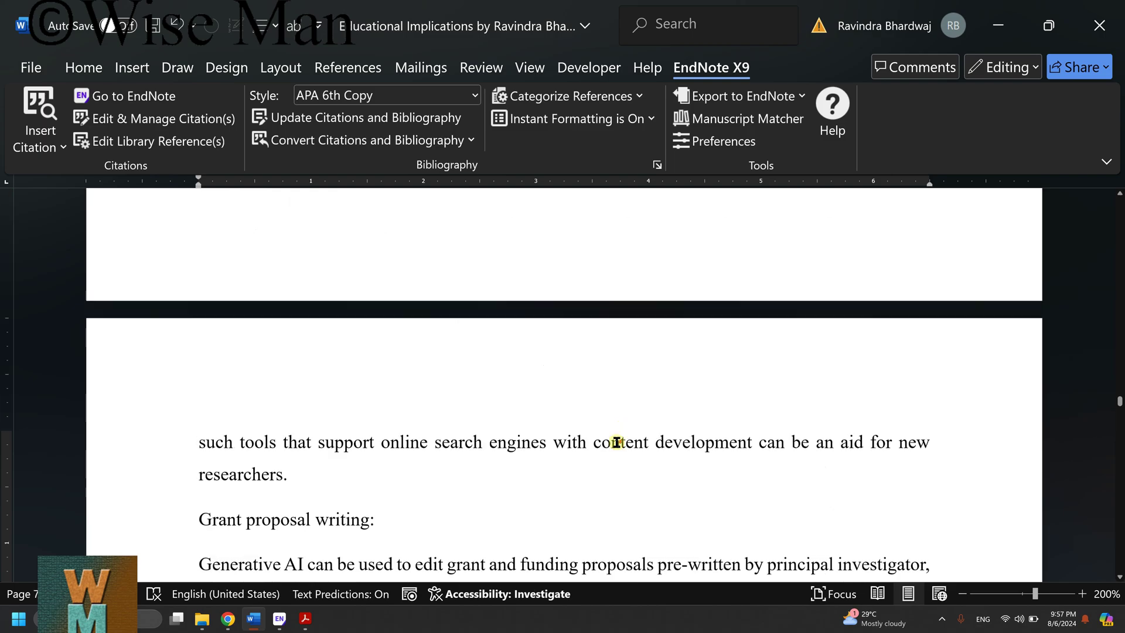
{"action": "scroll", "coordinate": [613, 442], "scroll_direction": "down", "scroll_amount": 2}
{"action": "scroll", "coordinate": [421, 434], "scroll_direction": "up", "scroll_amount": 8}
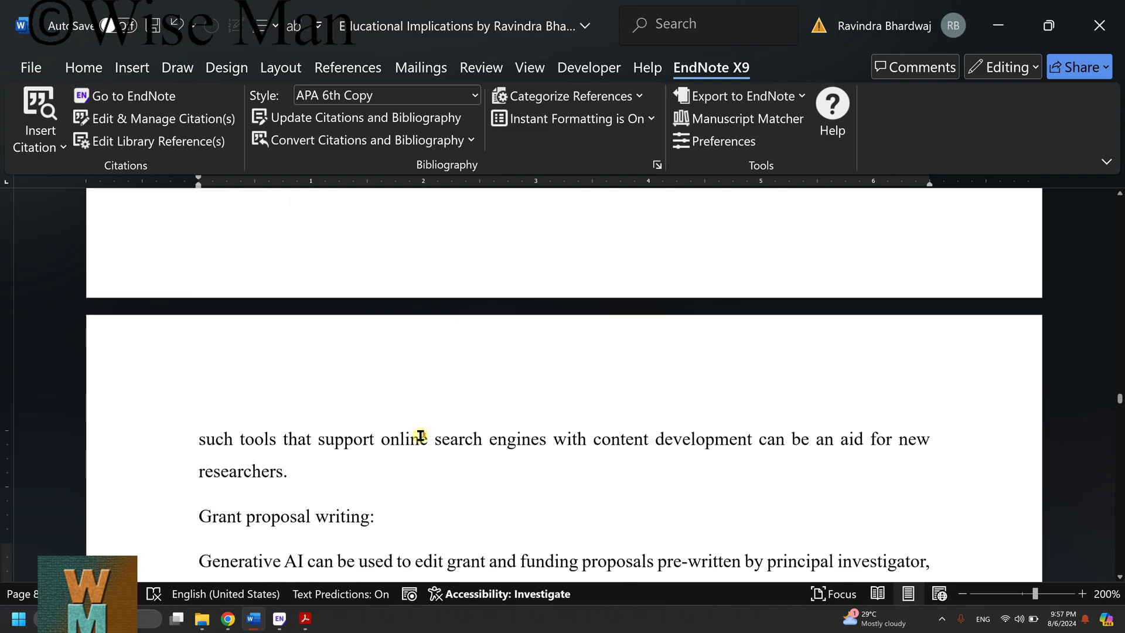
{"action": "scroll", "coordinate": [429, 435], "scroll_direction": "up", "scroll_amount": 15}
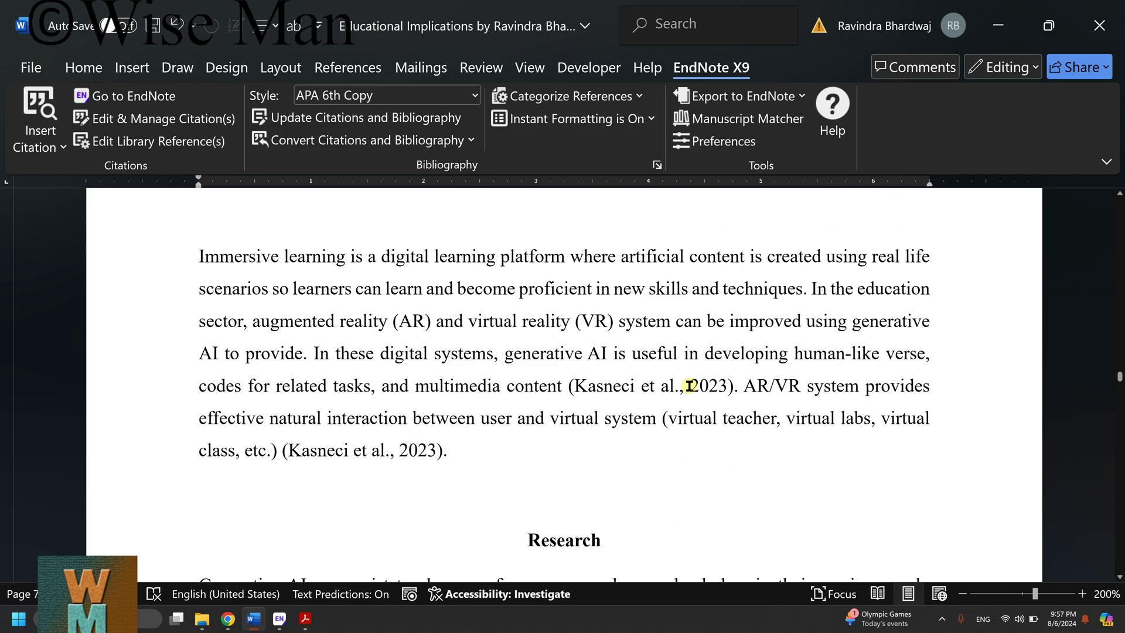
{"action": "scroll", "coordinate": [680, 390], "scroll_direction": "up", "scroll_amount": 8}
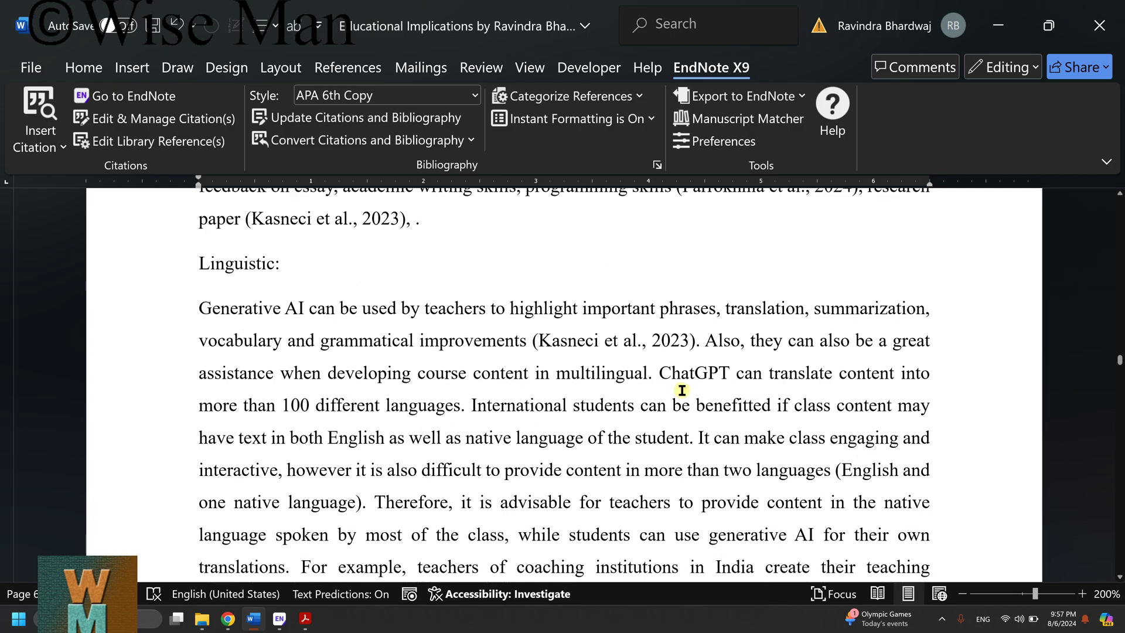
{"action": "scroll", "coordinate": [682, 389], "scroll_direction": "up", "scroll_amount": 5}
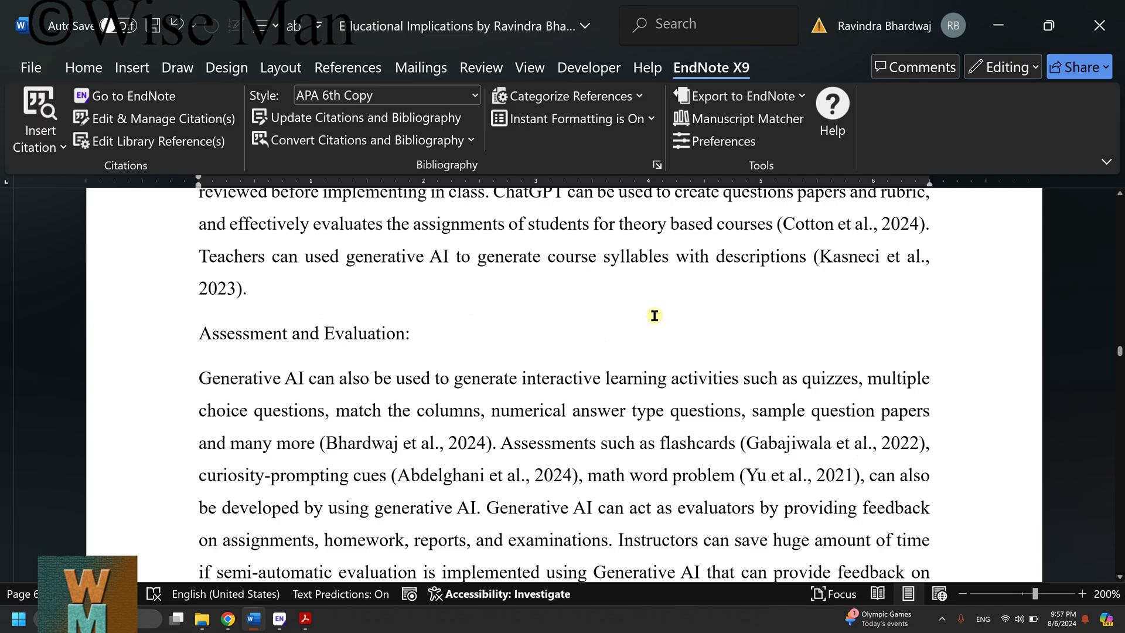
Apply APA 6th and compare the Bhardwaj & Bedi, Gabajiwala and Abdelghani et al. citations
{"action": "left_click", "coordinate": [368, 100]}
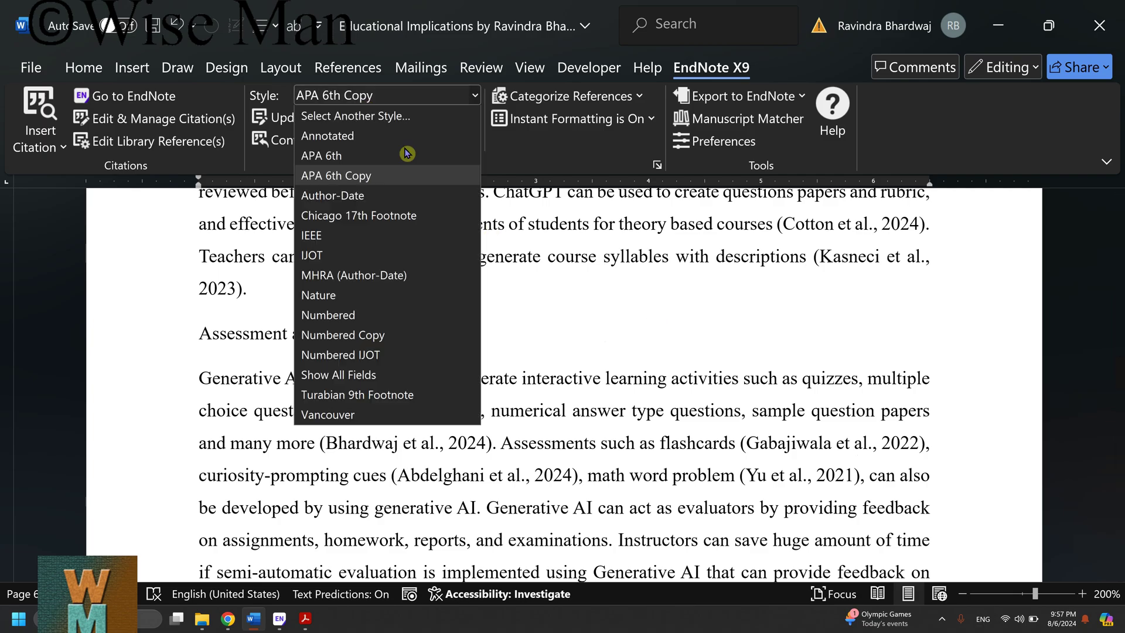
{"action": "left_click", "coordinate": [369, 158]}
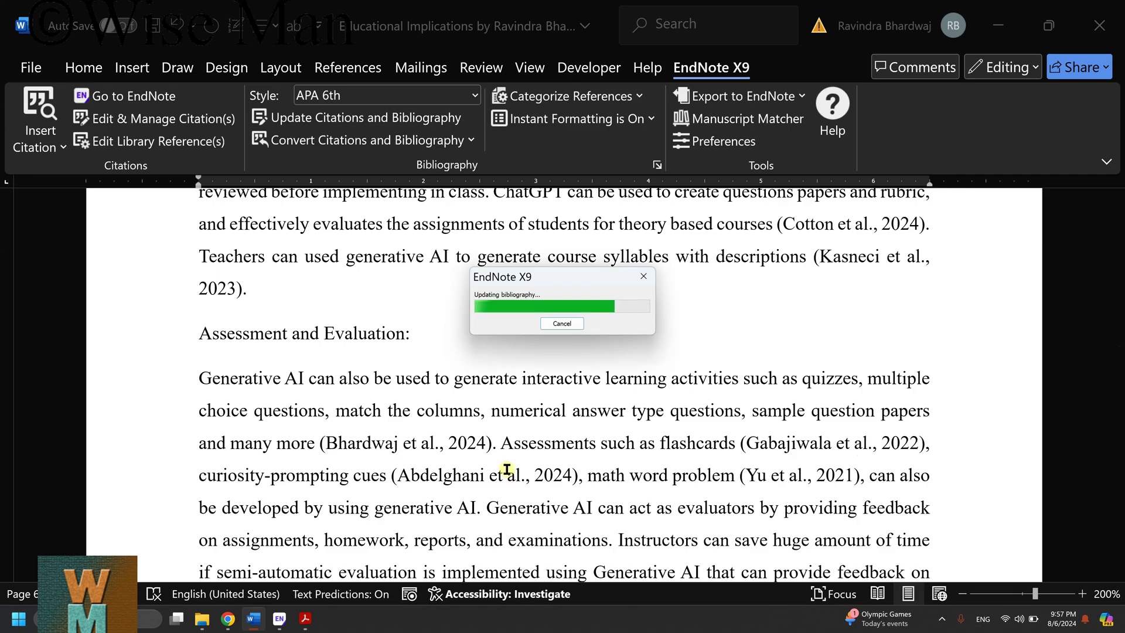
{"action": "left_click", "coordinate": [456, 444]}
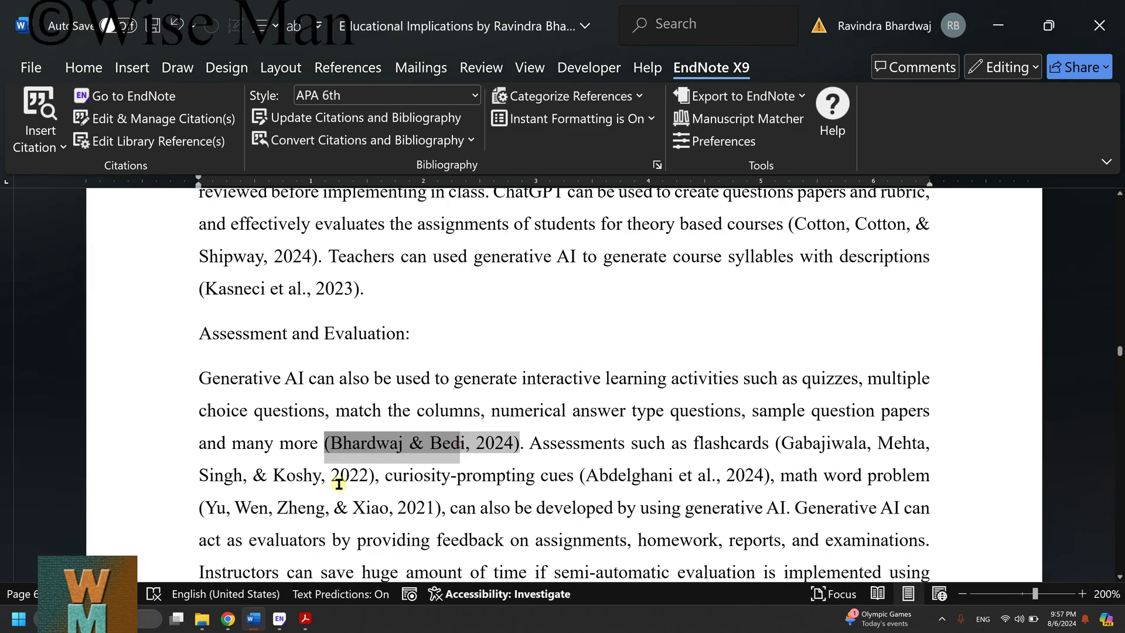
{"action": "left_click", "coordinate": [310, 472]}
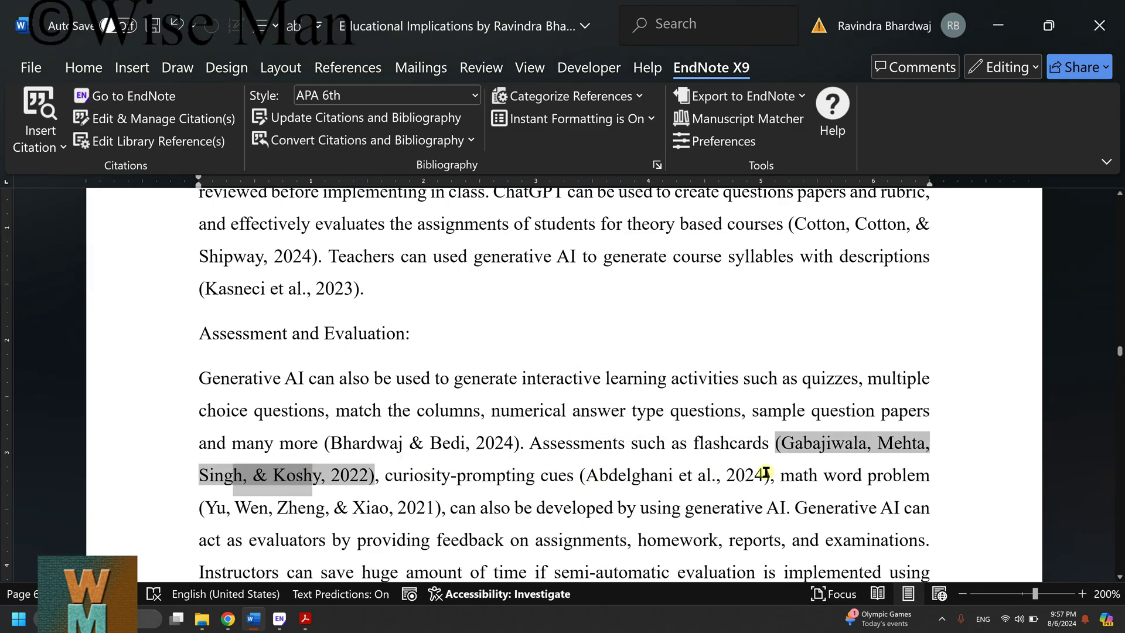
{"action": "left_click", "coordinate": [912, 446]}
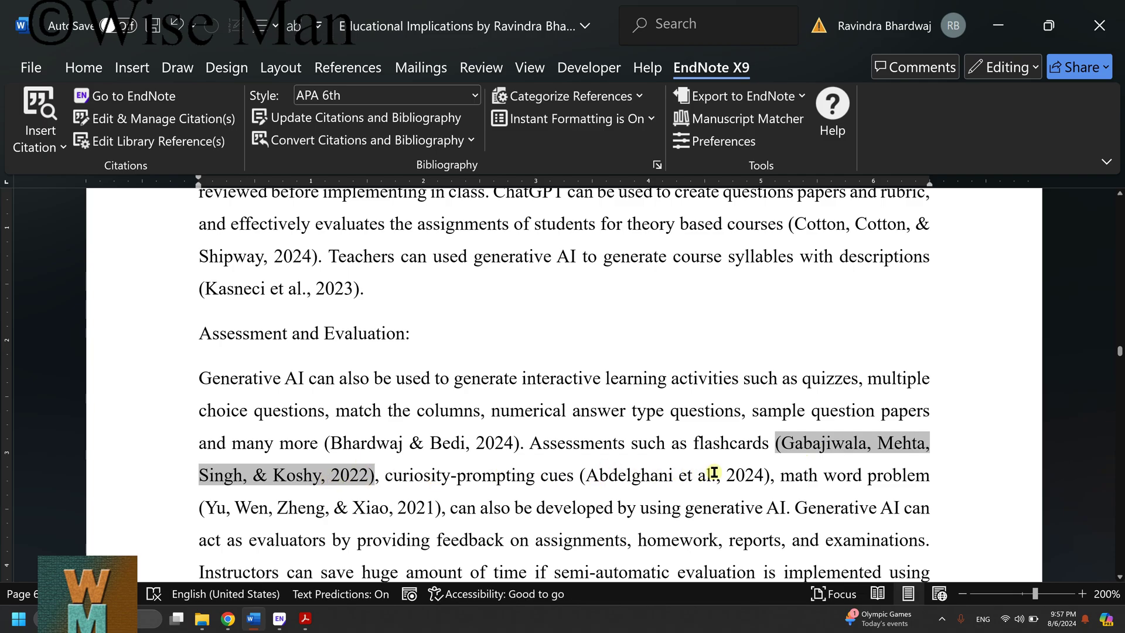
{"action": "double_click", "coordinate": [703, 473]}
{"action": "left_click_drag", "start_coordinate": [703, 473], "coordinate": [681, 473]}
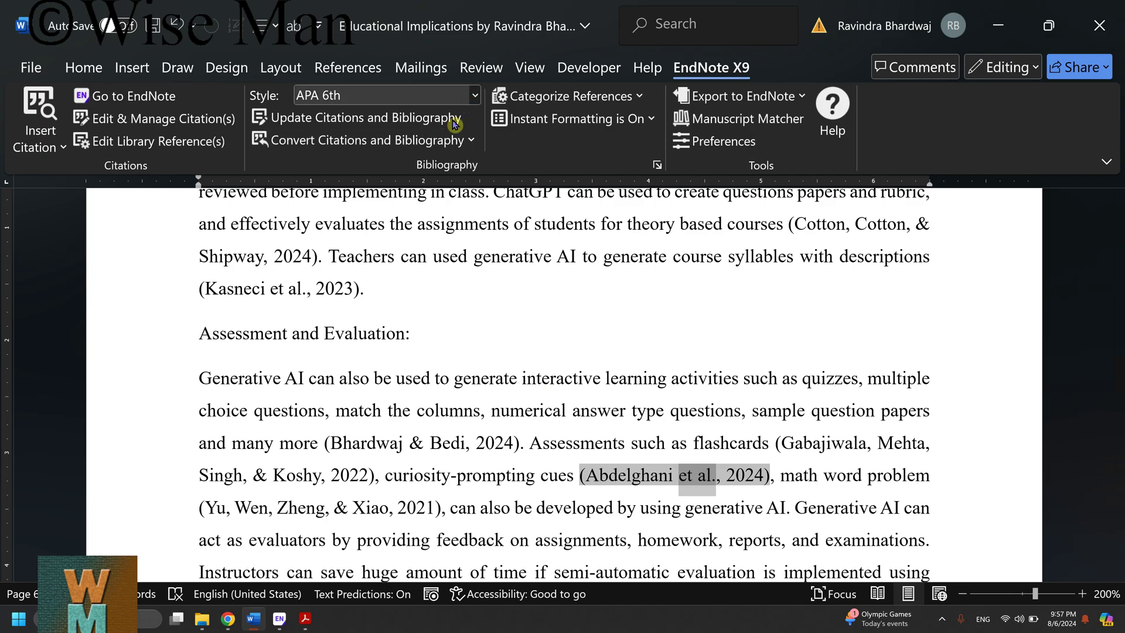
Reapply the edited APA 6th Copy style to the document's citations
{"action": "left_click", "coordinate": [474, 95]}
{"action": "left_click", "coordinate": [403, 176]}
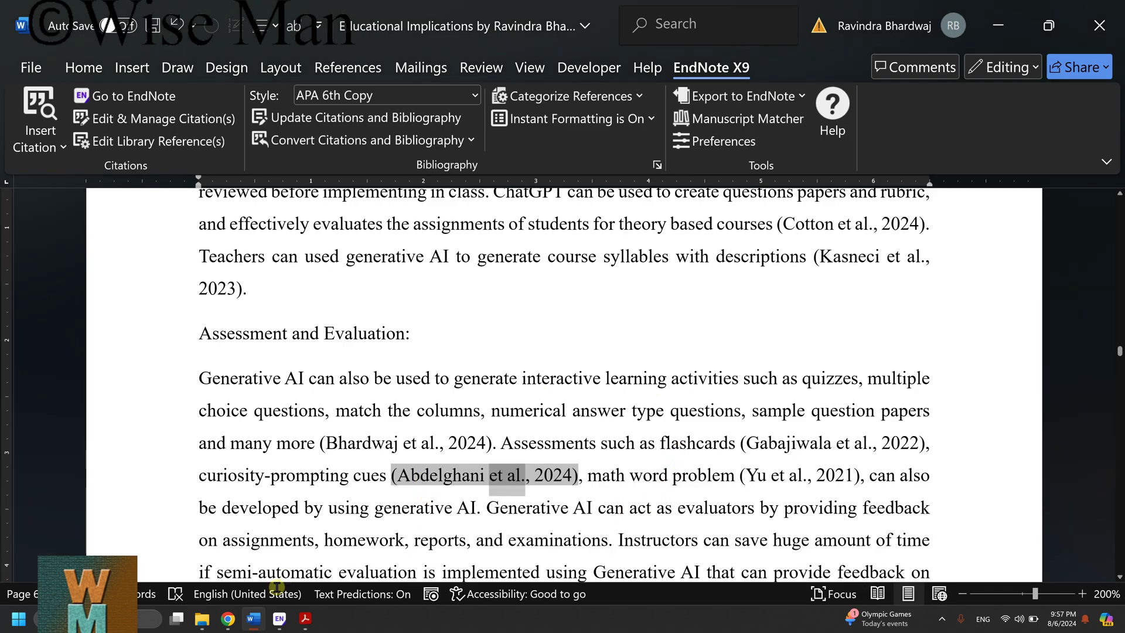
{"action": "left_click", "coordinate": [619, 496]}
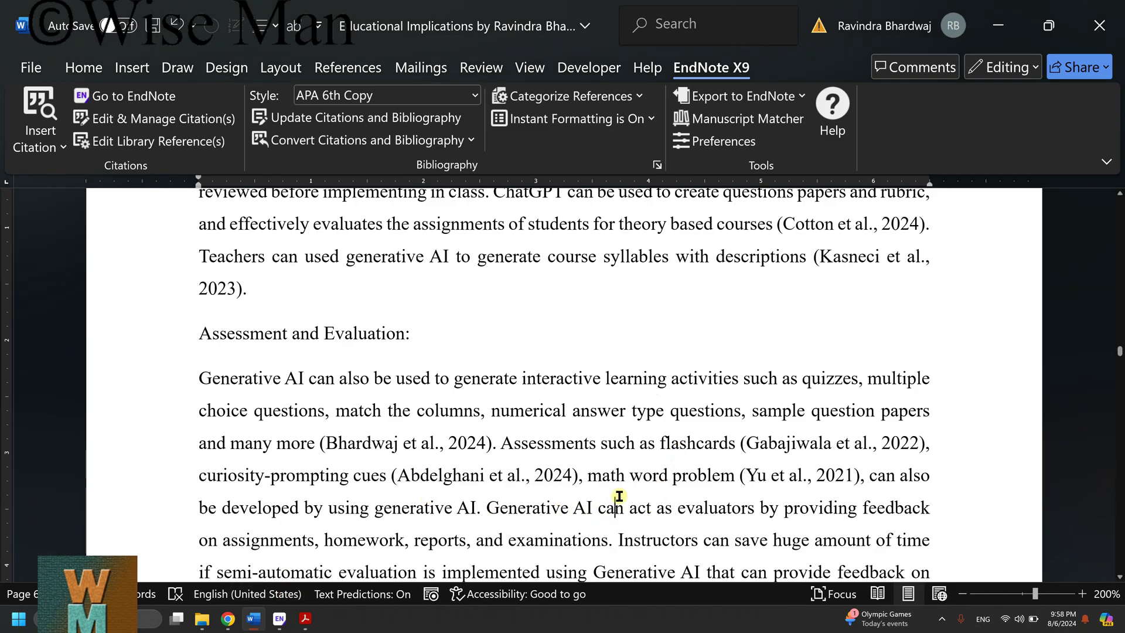